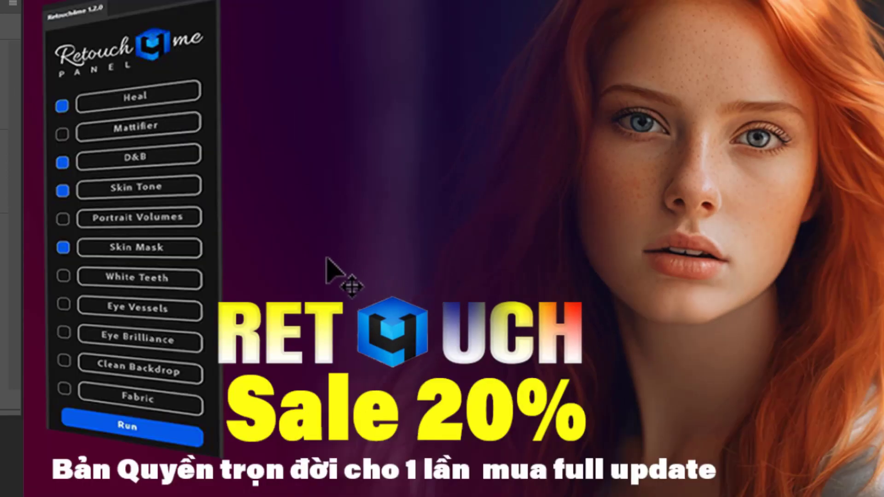
Step: Check the Sale 20% text's visibility, then duplicate that layer as 'Sale 20% copy' using Ctrl+J
right_click(395, 335)
click(400, 349)
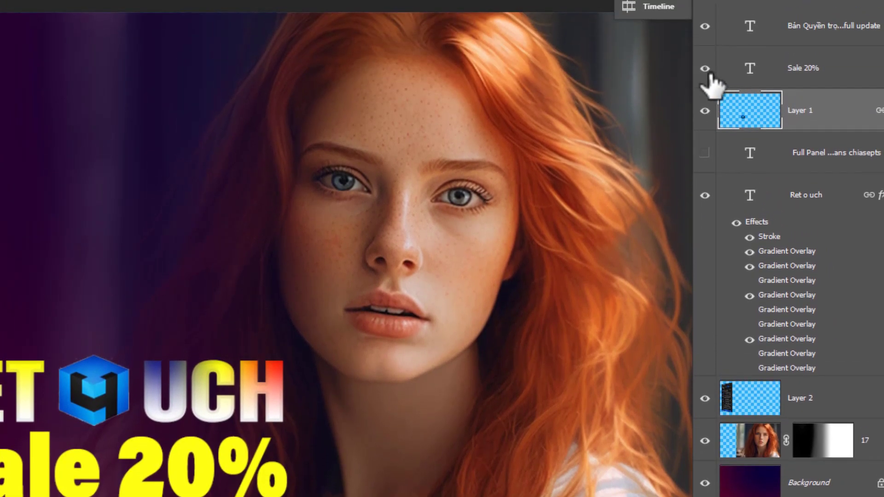
click(706, 69)
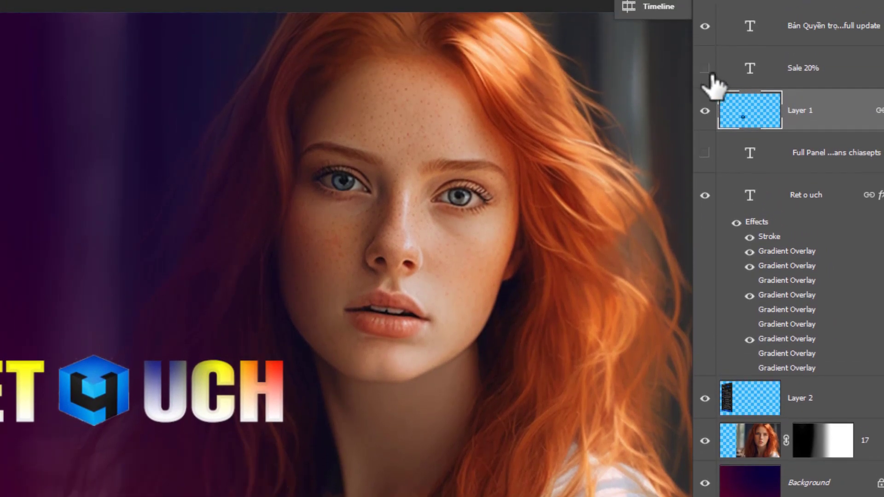
click(708, 70)
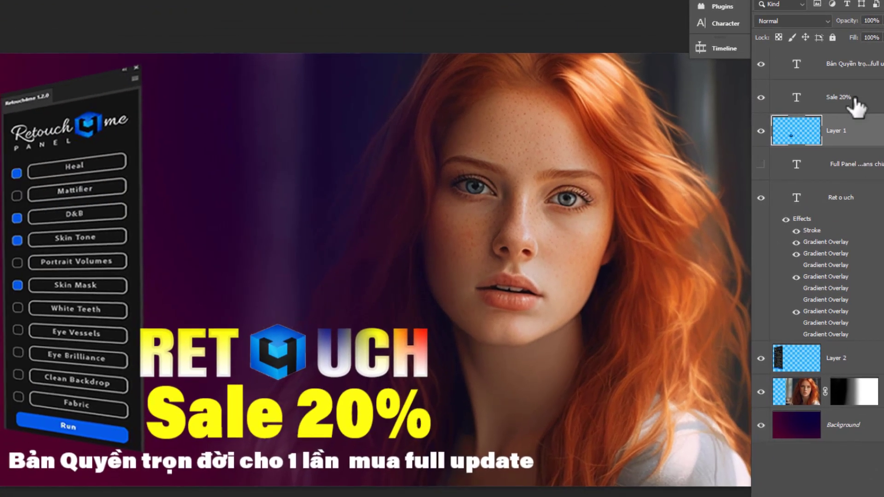
click(855, 98)
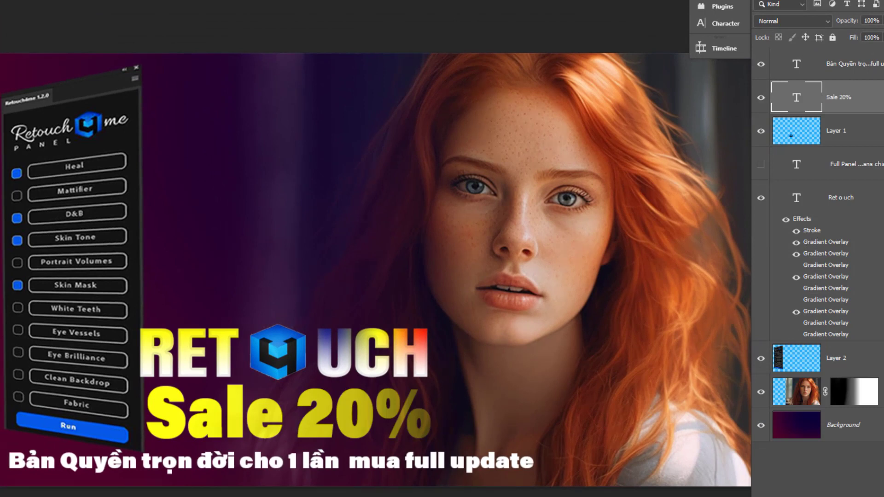
key(ctrl+j)
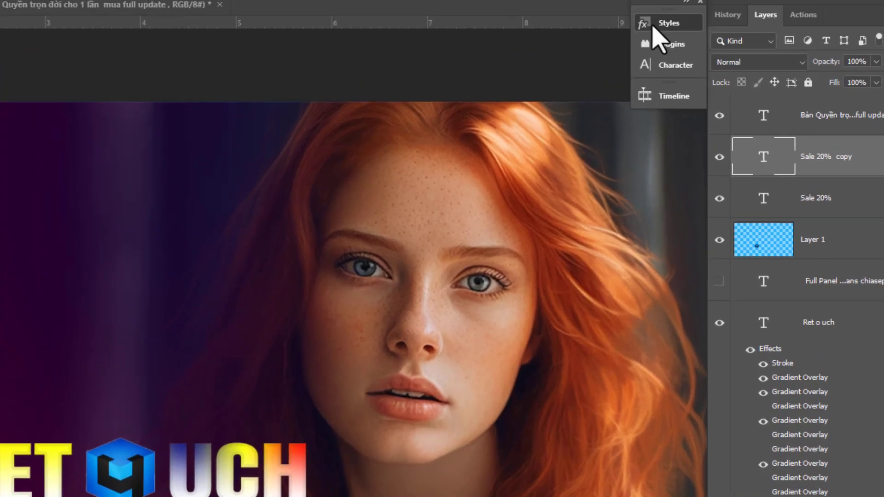
Step: Apply a rainbow gradient style with a stroke from the Styles library to the Sale 20% copy layer
click(638, 43)
click(447, 194)
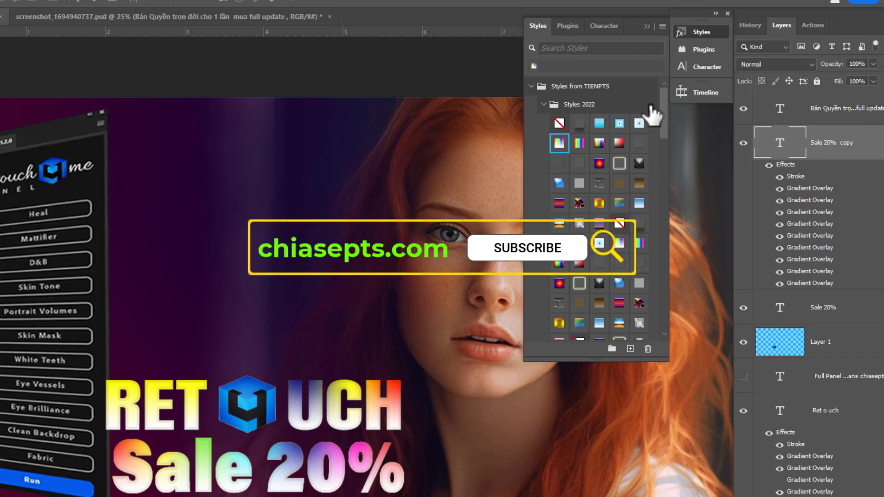
drag(664, 124, 666, 206)
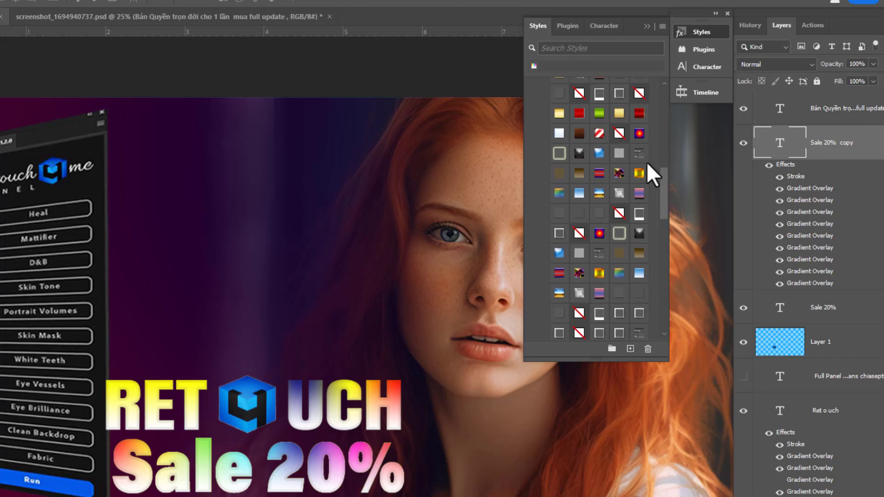
click(646, 27)
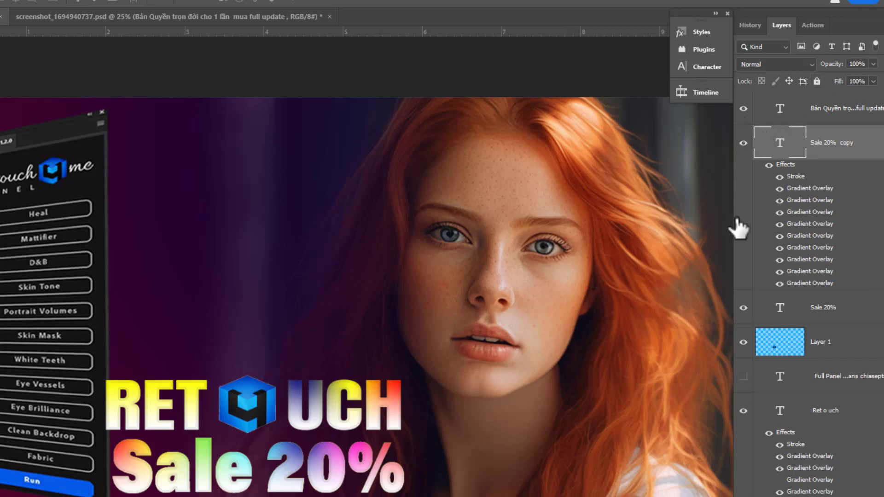
scroll(779, 332, down, 3)
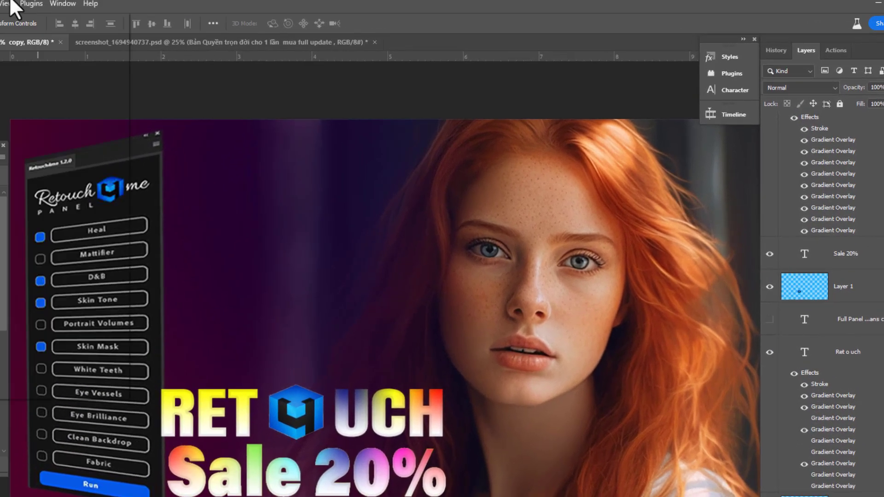
Step: Open the Timeline panel from the Window menu, position it over the canvas, and select the portrait layer
click(46, 4)
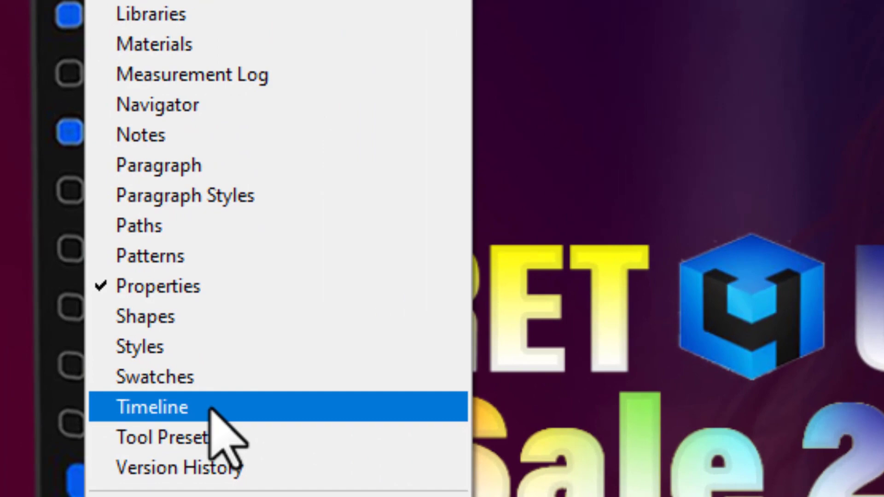
click(211, 408)
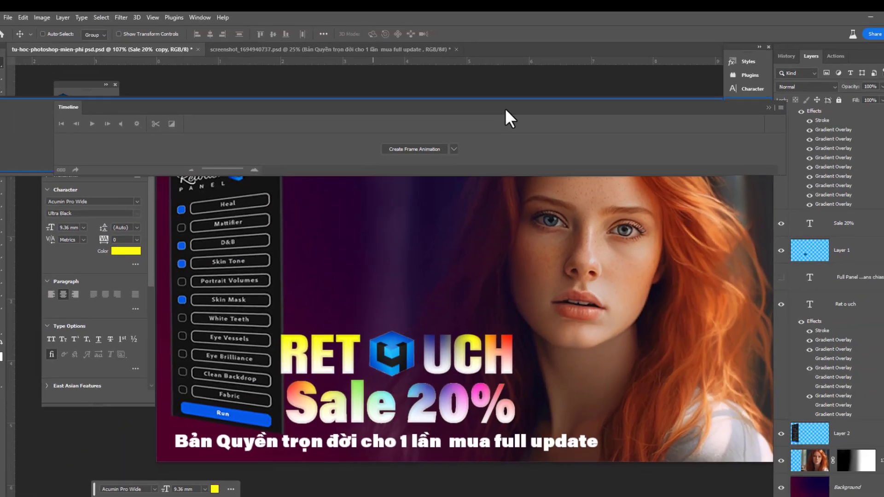
drag(504, 108, 487, 114)
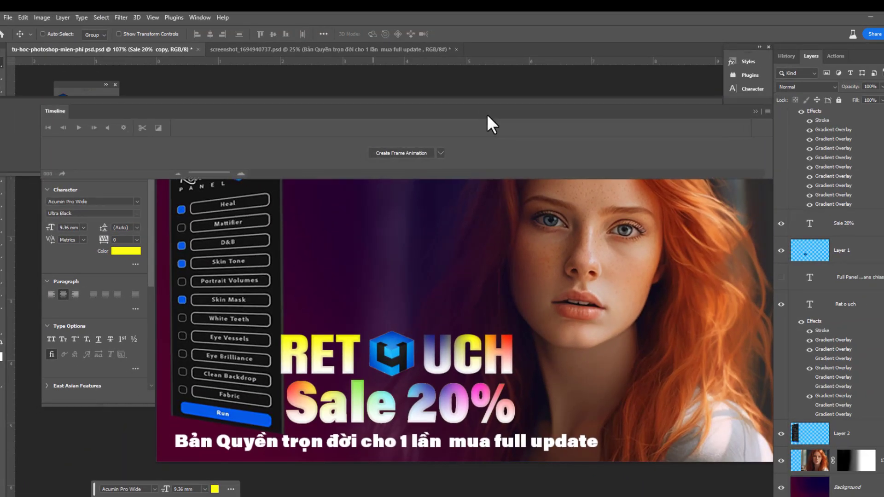
drag(487, 114, 483, 109)
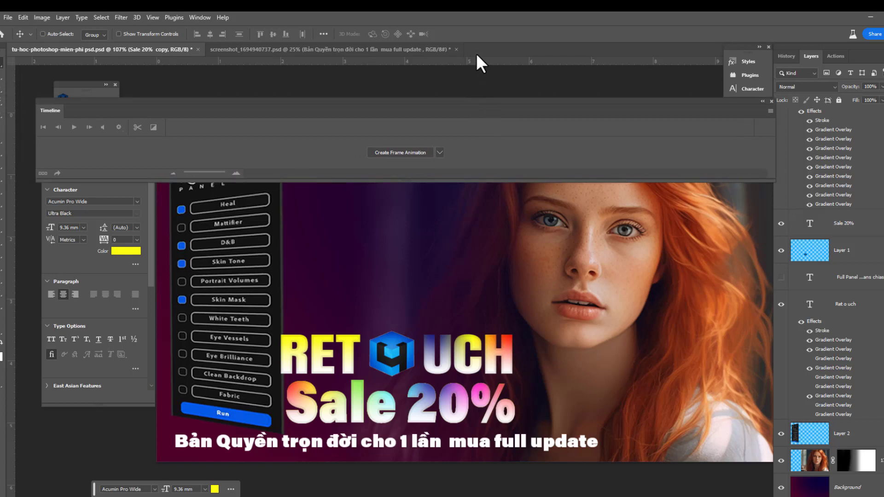
click(815, 465)
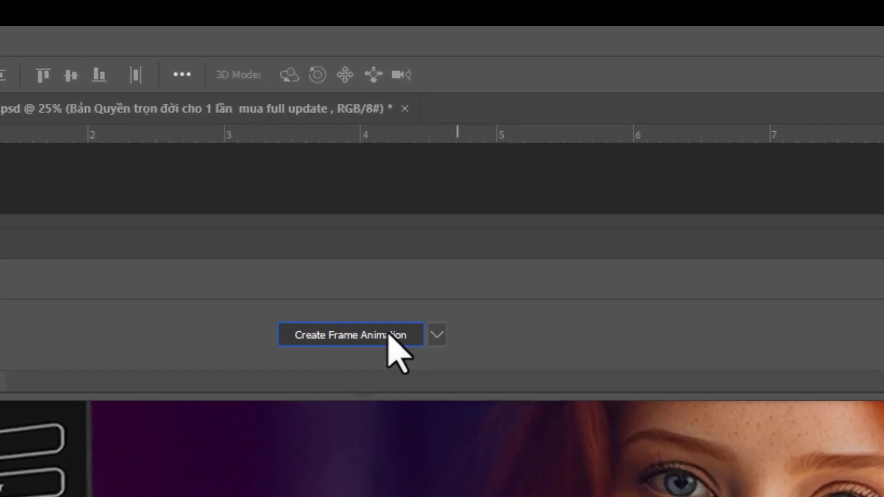
Step: Start a frame animation with a single 0 sec. frame looping Forever, and resize the Timeline panel
click(416, 152)
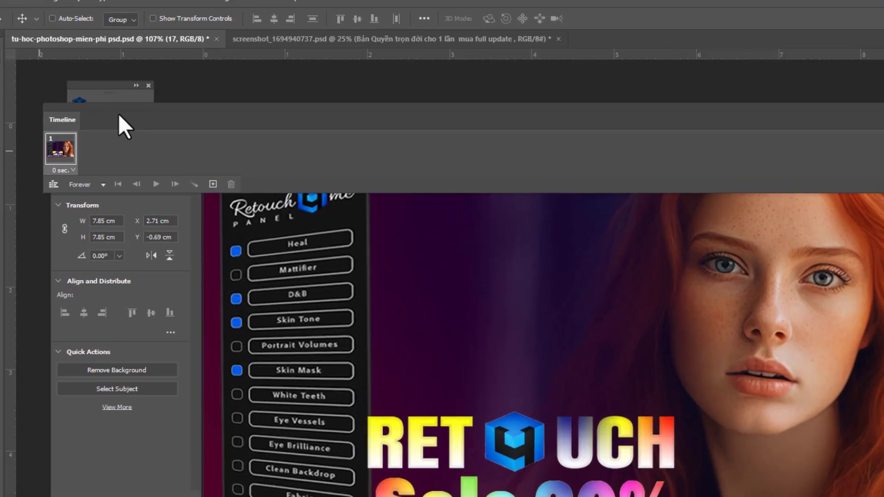
drag(86, 110, 113, 372)
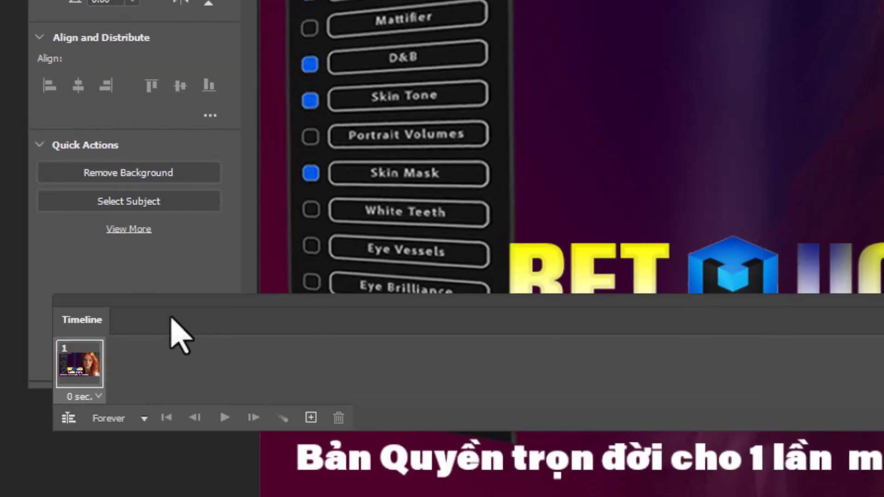
drag(171, 318, 151, 306)
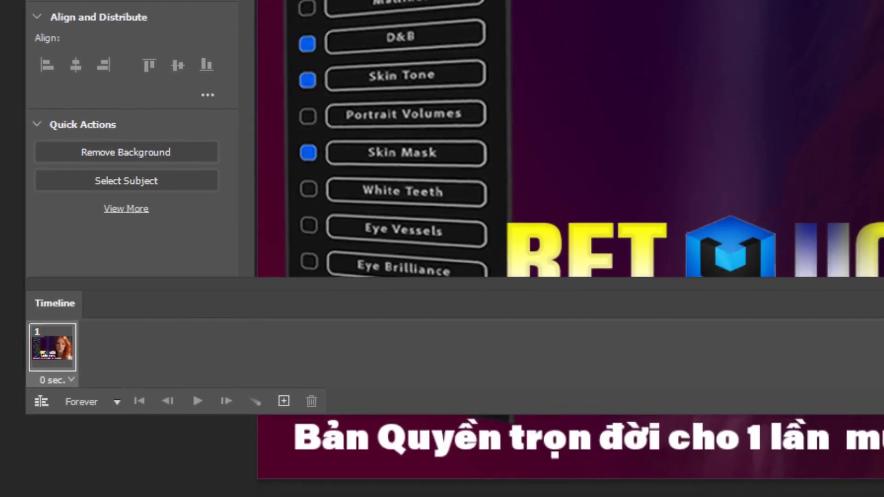
click(475, 393)
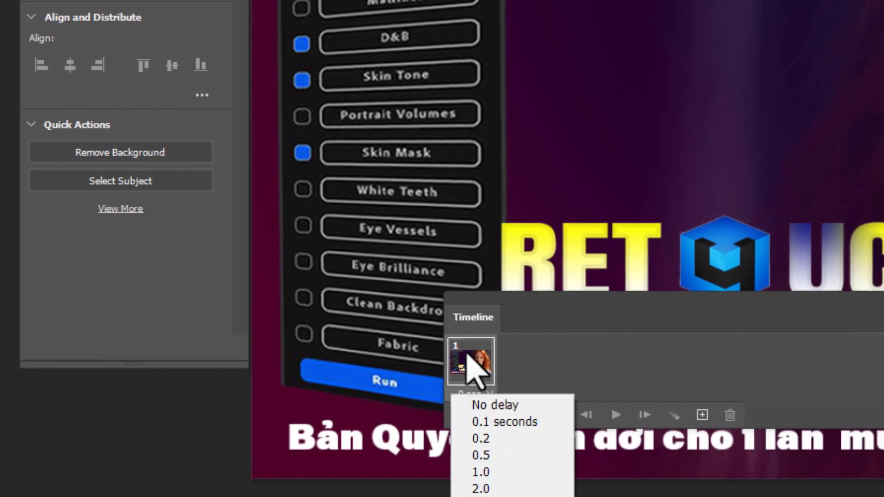
click(475, 371)
drag(681, 304, 662, 449)
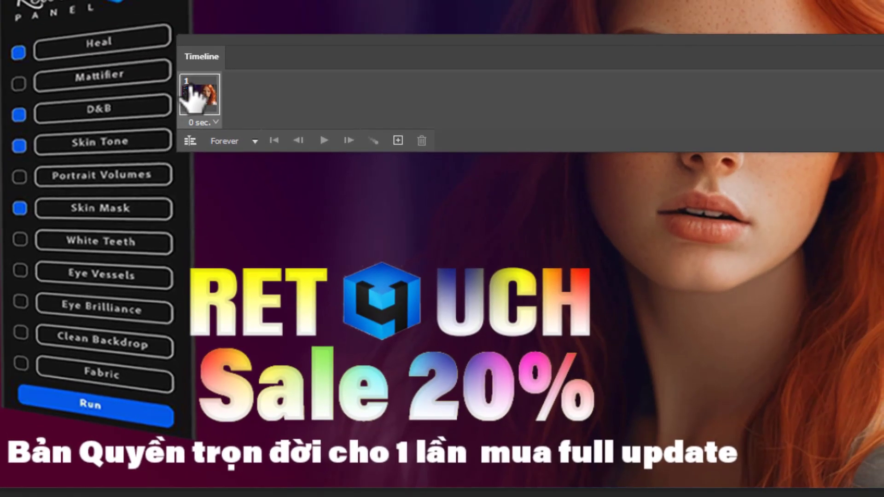
click(216, 122)
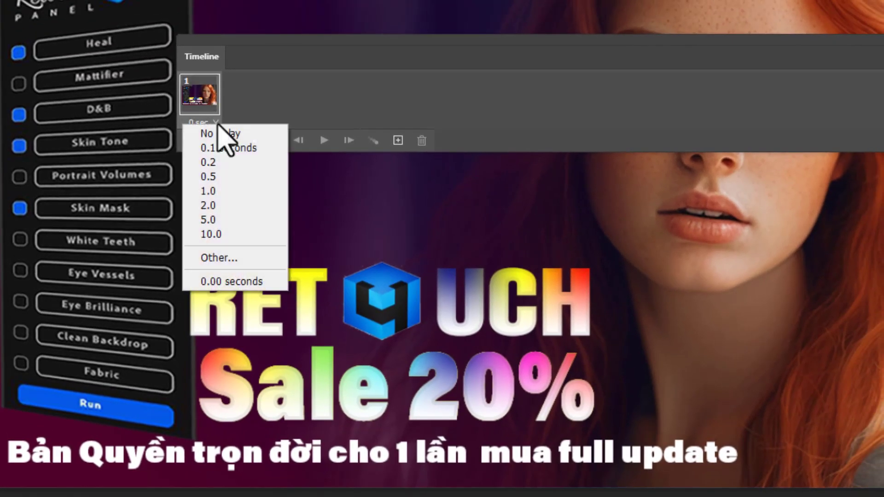
click(339, 91)
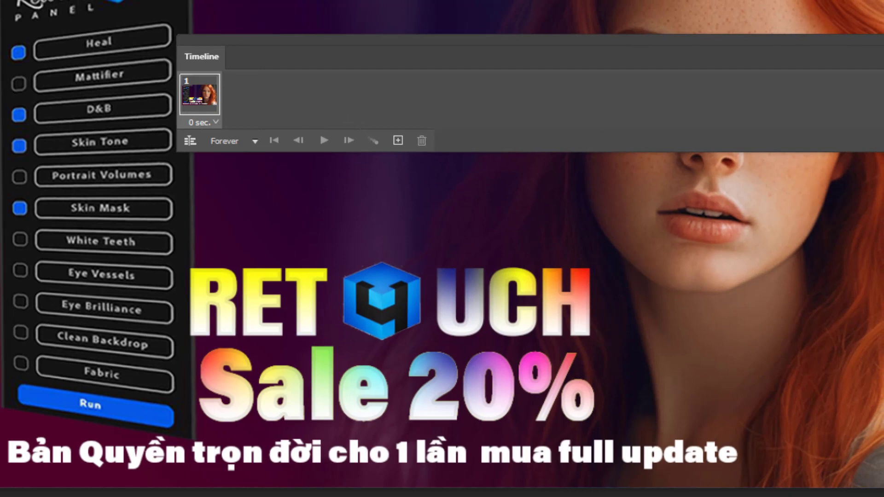
Step: Add animation frame 2 with the cube logo layer hidden
click(397, 140)
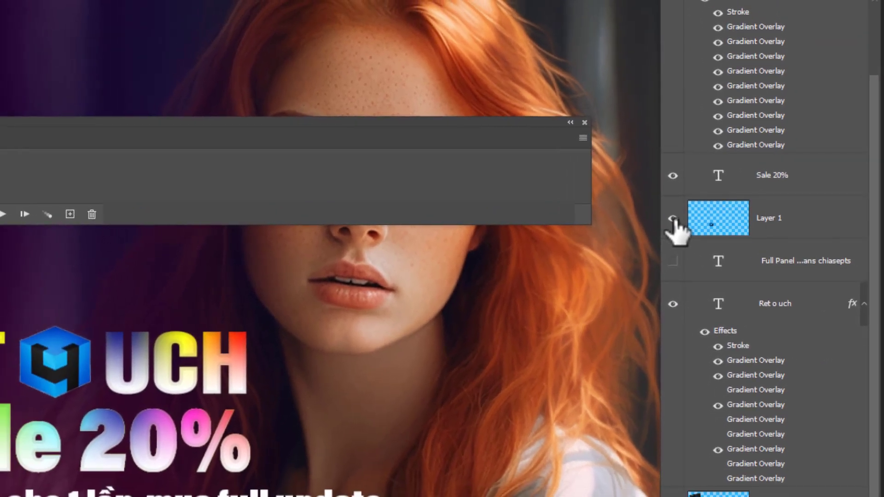
click(674, 219)
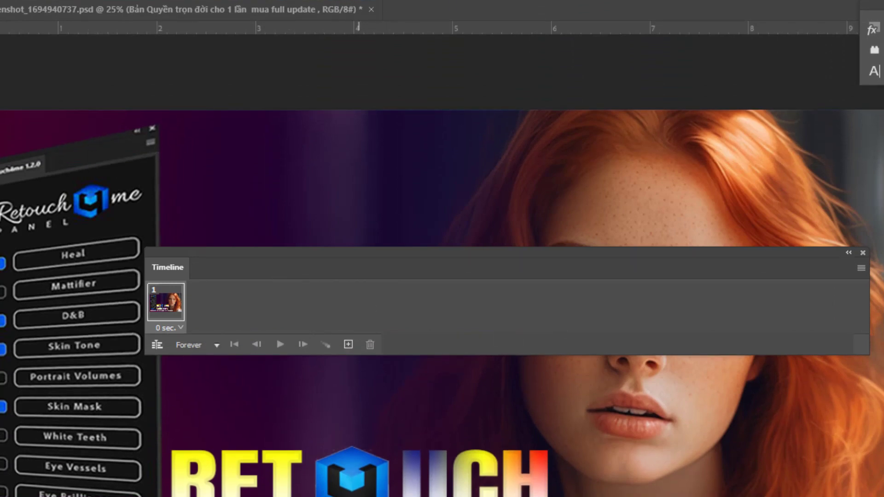
drag(374, 496, 382, 496)
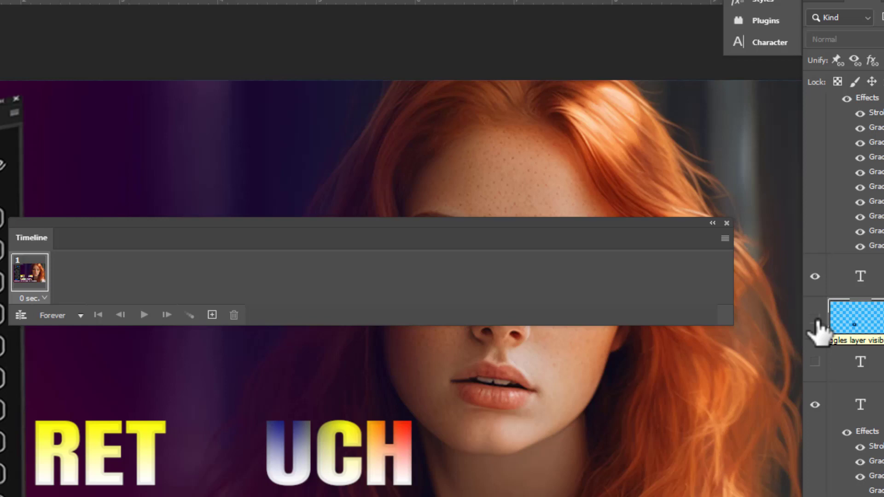
click(816, 319)
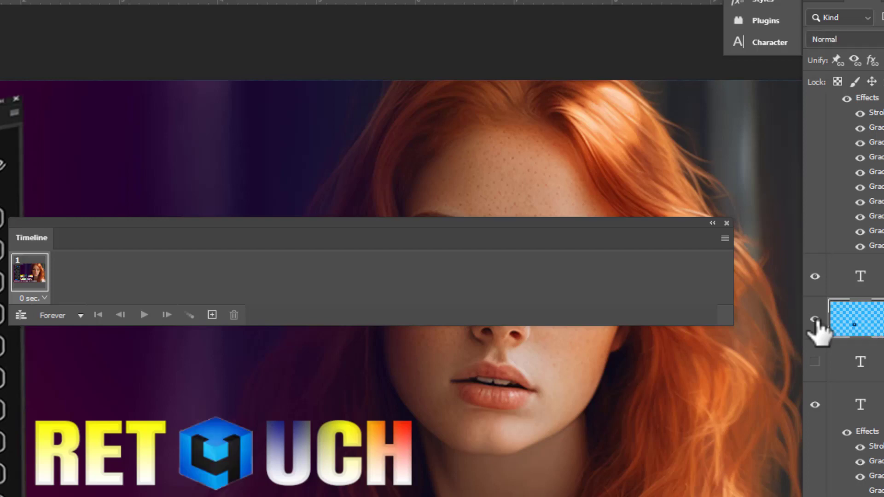
click(212, 315)
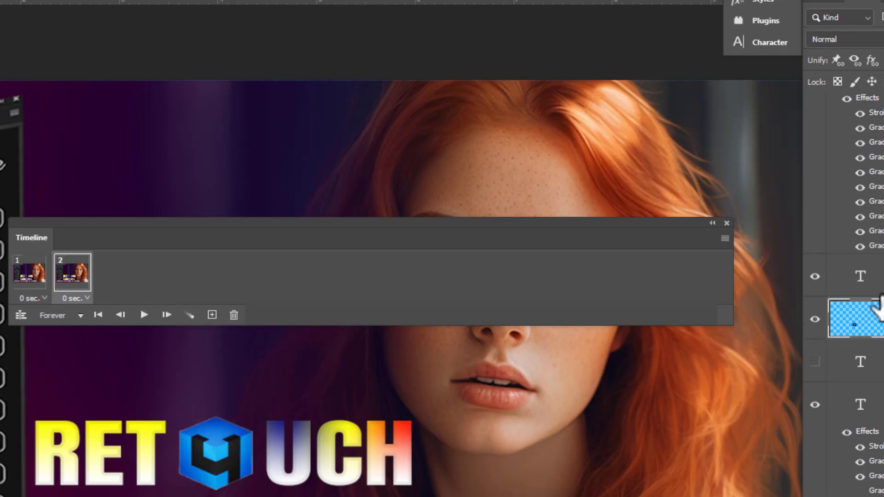
click(815, 320)
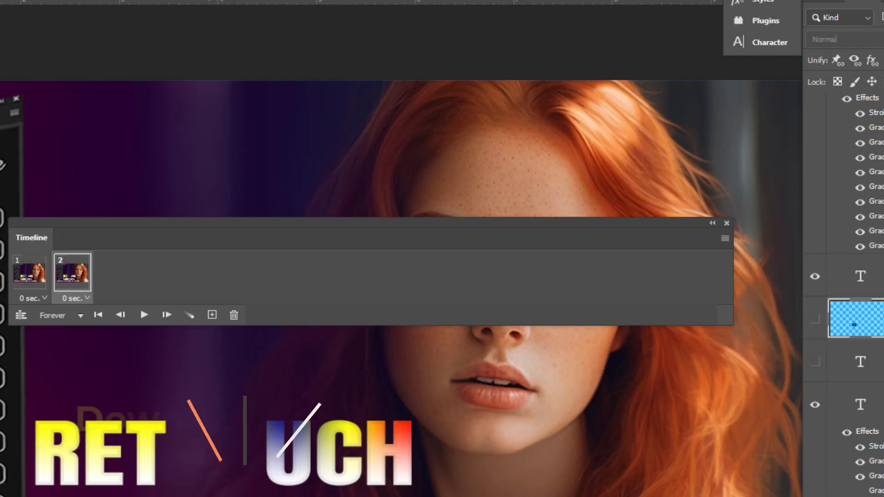
Step: Add frame 3 showing the cube logo, with Sale 20% copy hidden so the yellow text shows
click(212, 315)
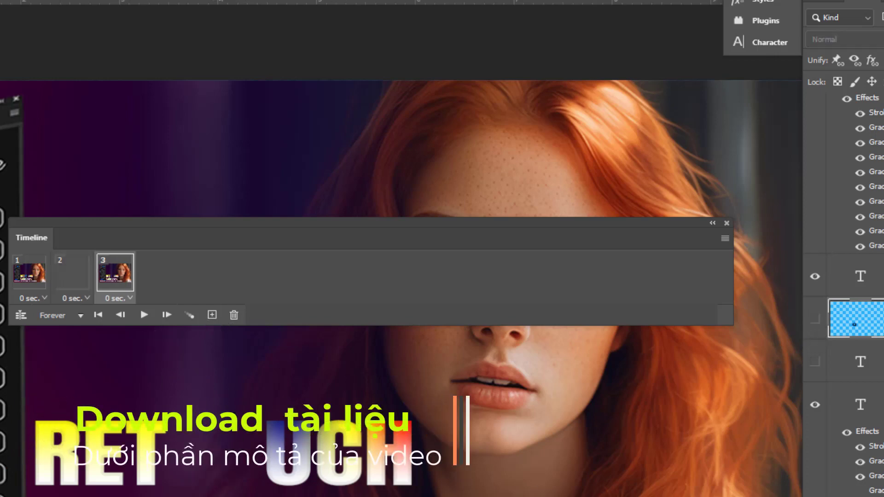
scroll(822, 345, up, 1)
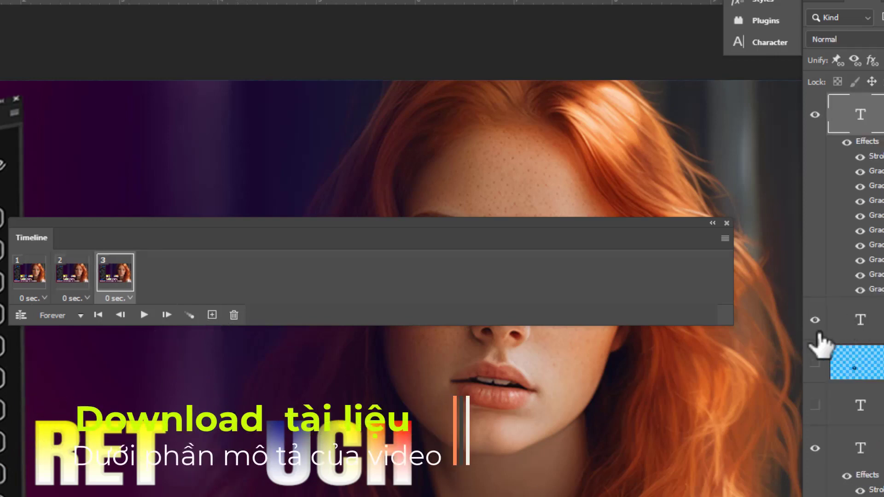
click(814, 117)
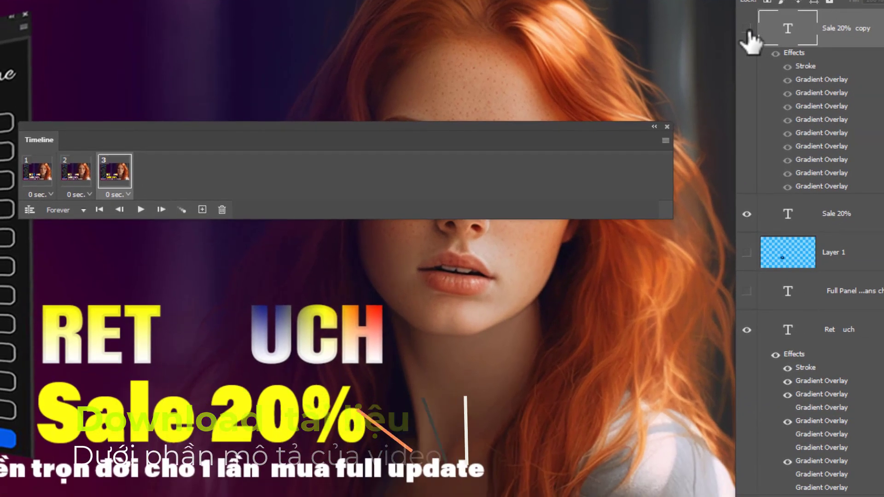
click(747, 253)
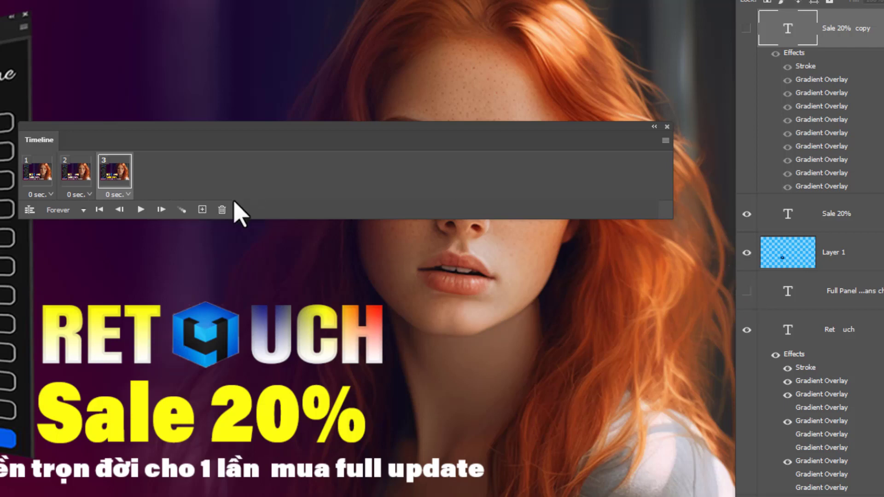
Step: Add frame 4 with the Retouch panel graphic layer hidden
click(202, 210)
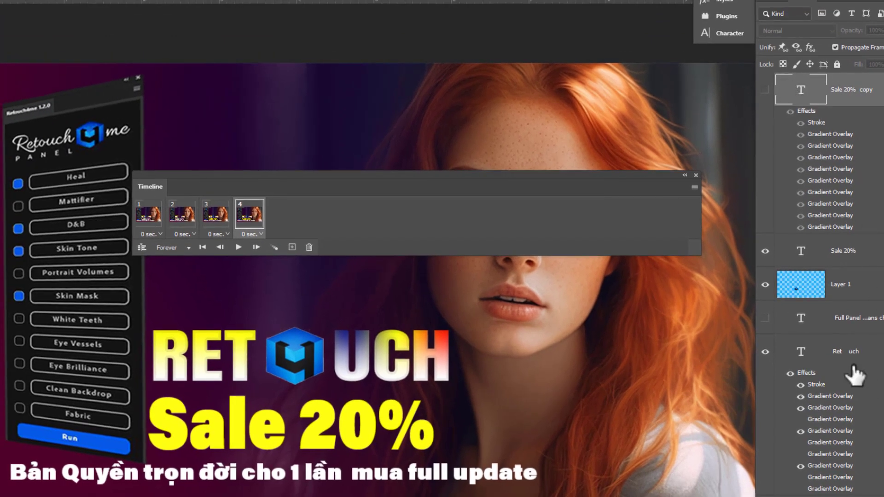
scroll(853, 367, down, 2)
click(765, 464)
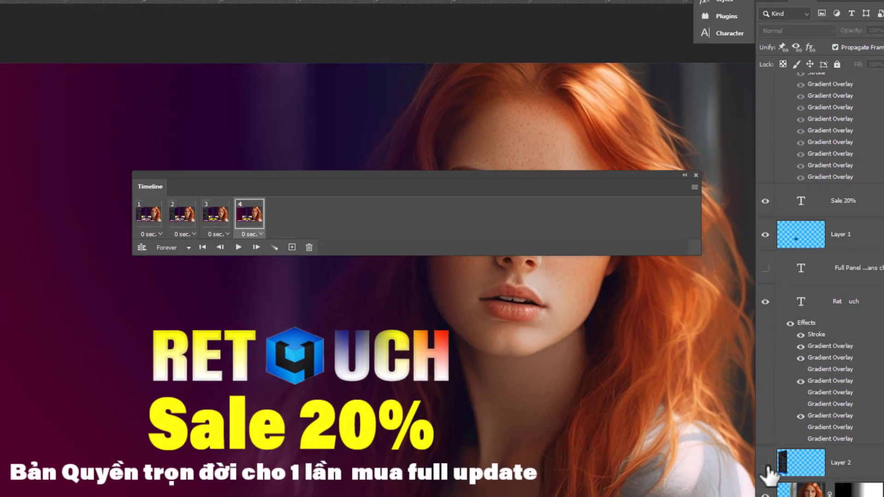
click(766, 464)
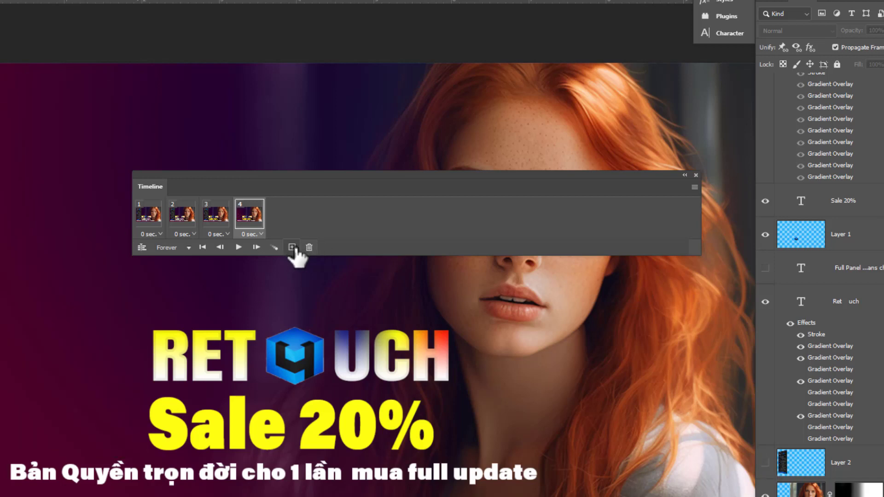
Step: Add frame 5 showing the Retouch panel graphic and the gradient-coloured Sale 20% copy text
click(291, 249)
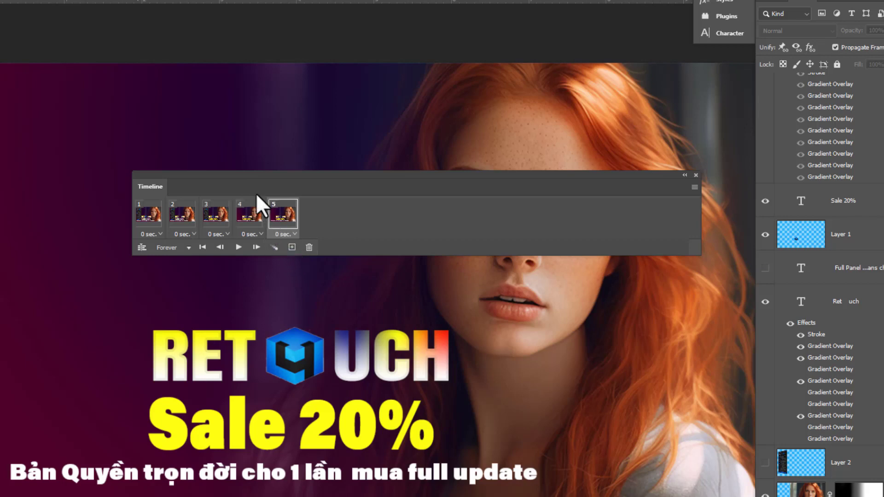
click(765, 463)
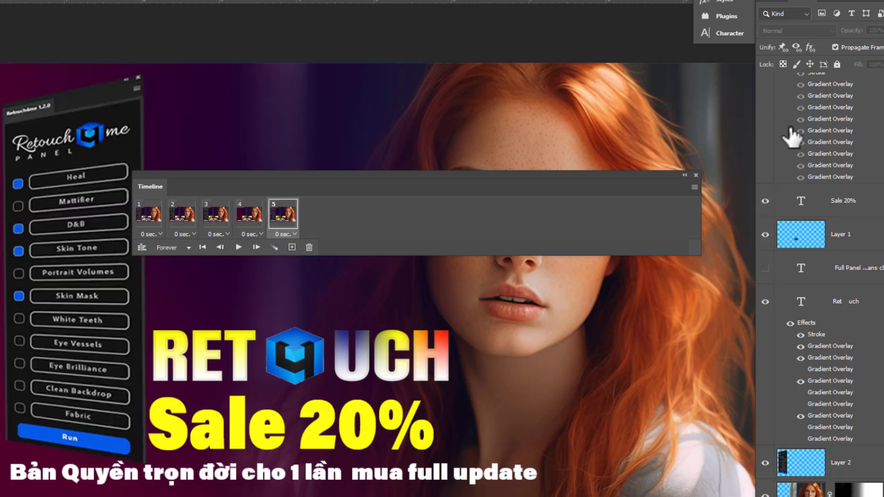
scroll(791, 137, up, 3)
click(765, 123)
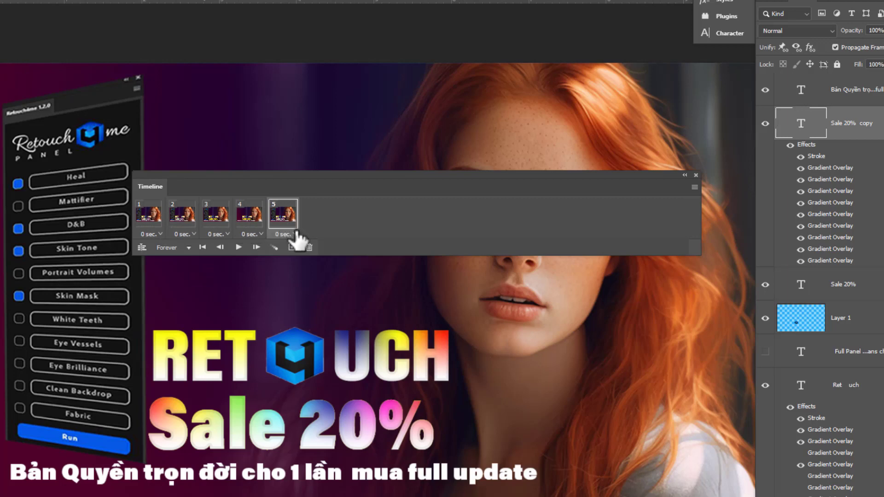
click(187, 248)
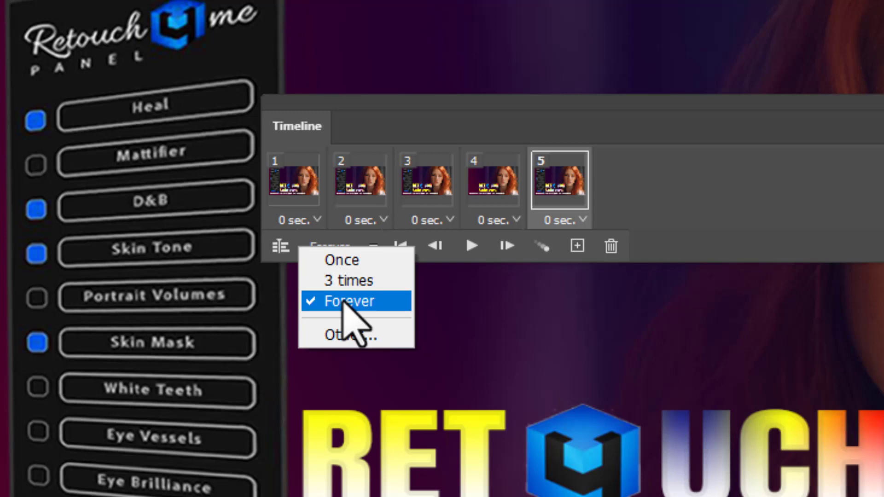
click(343, 302)
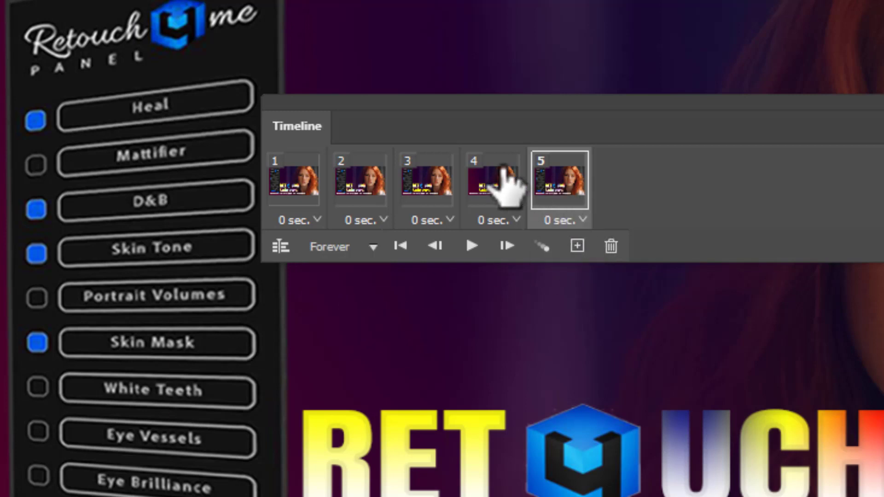
click(582, 221)
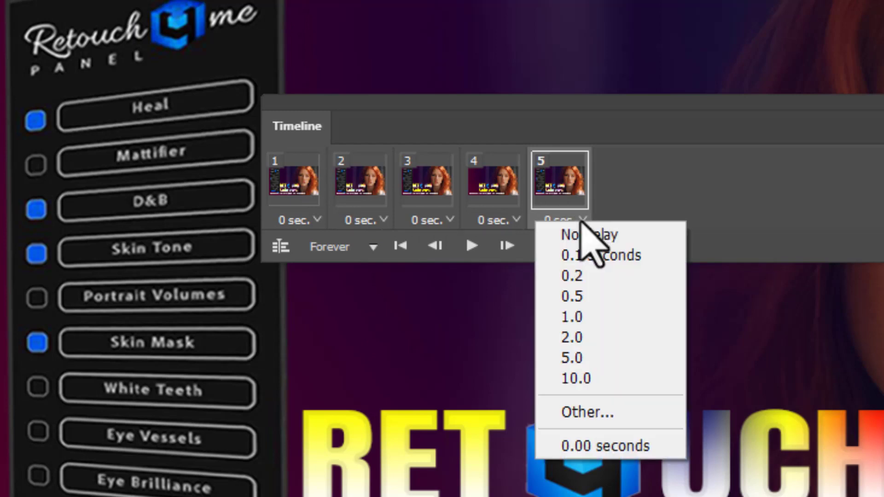
Step: Select all five frames, give each a 0.5 sec. delay, and play the looping animation
click(292, 222)
click(576, 185)
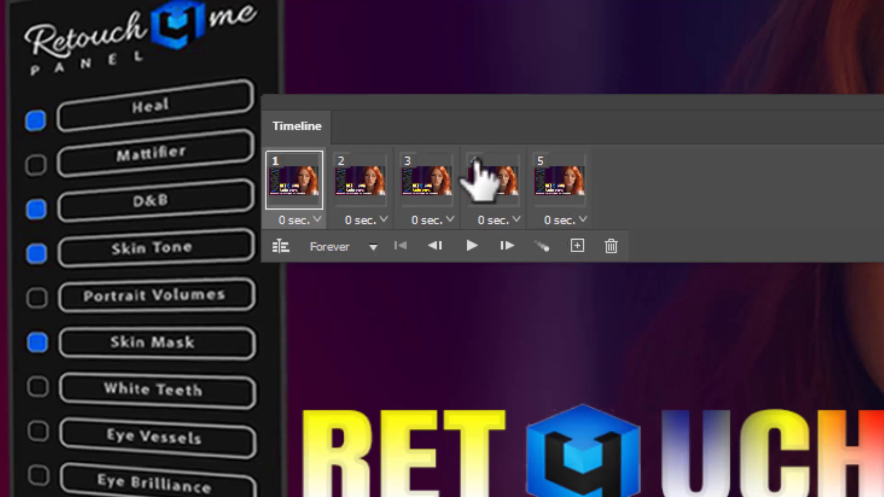
shift+click(375, 198)
shift+click(450, 192)
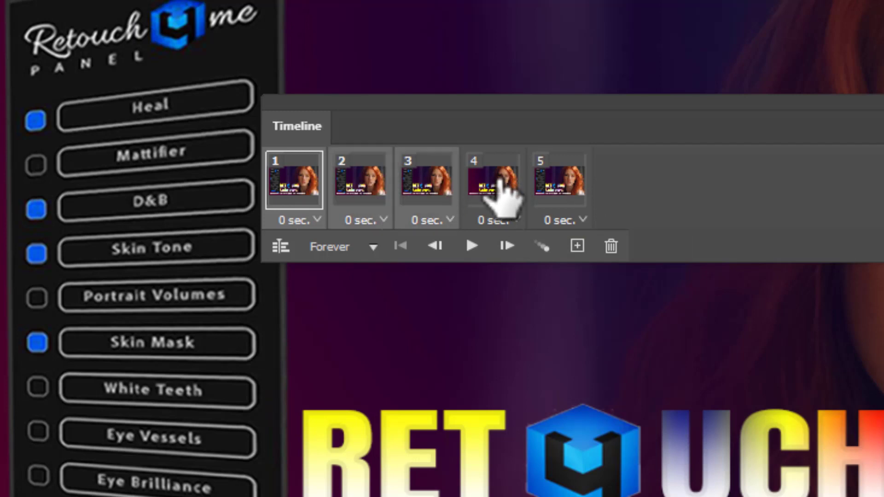
shift+click(497, 197)
shift+click(577, 183)
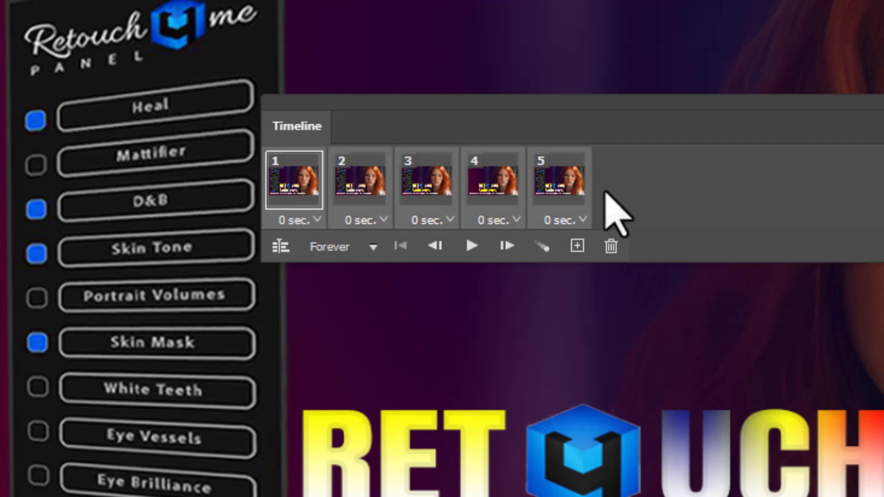
click(584, 220)
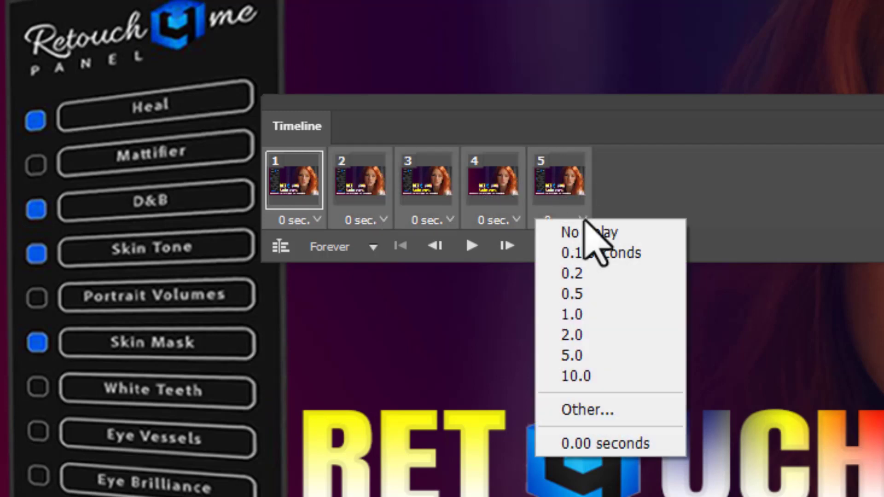
click(575, 295)
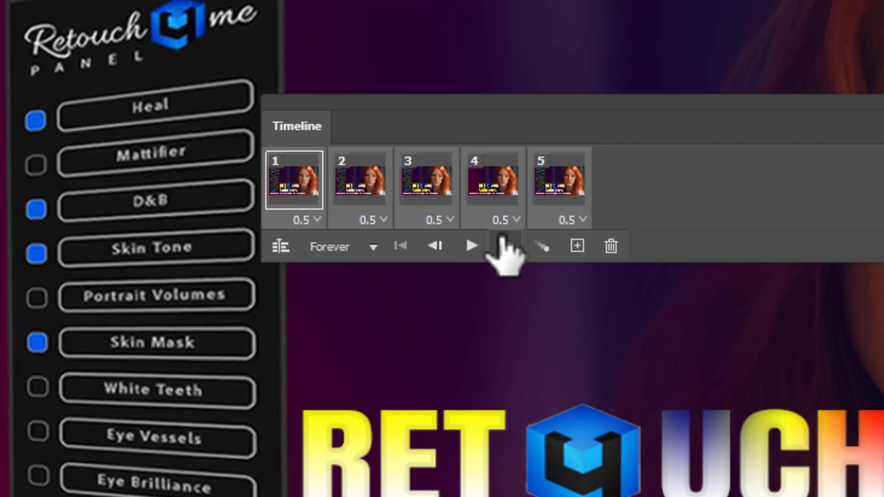
click(472, 247)
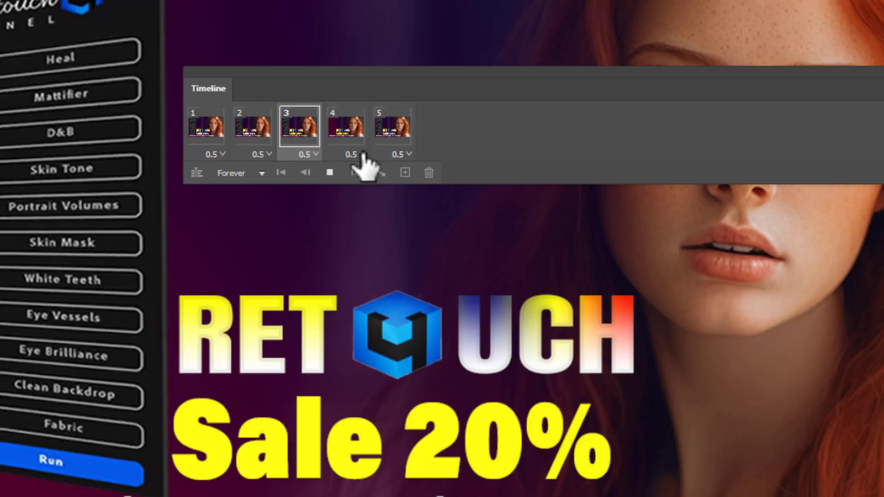
Step: Stop playback and try a 1-second frame delay, then stop the preview
click(411, 157)
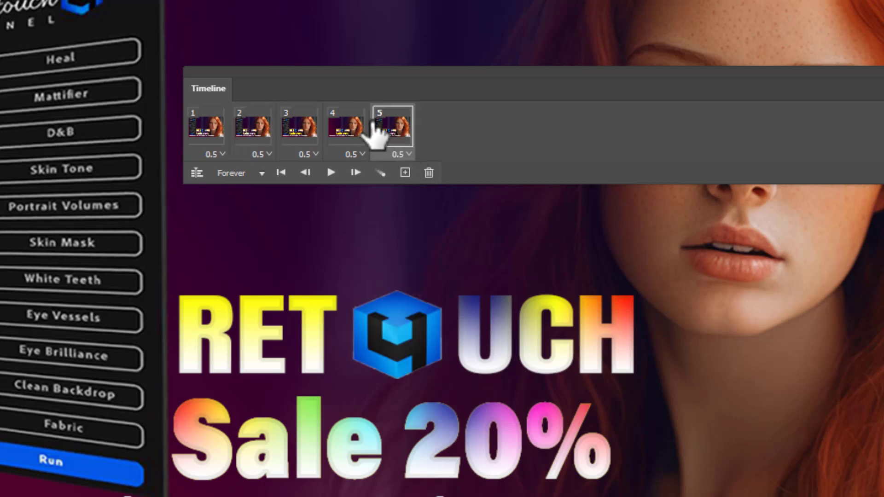
click(203, 129)
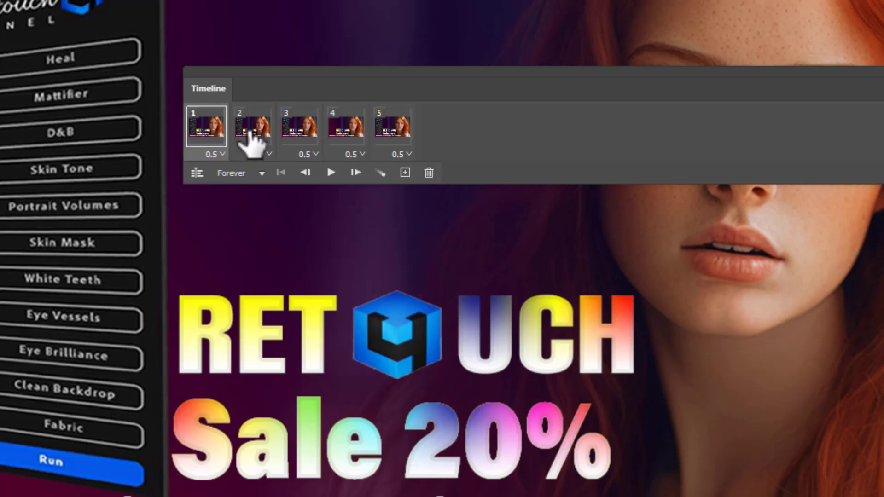
click(409, 154)
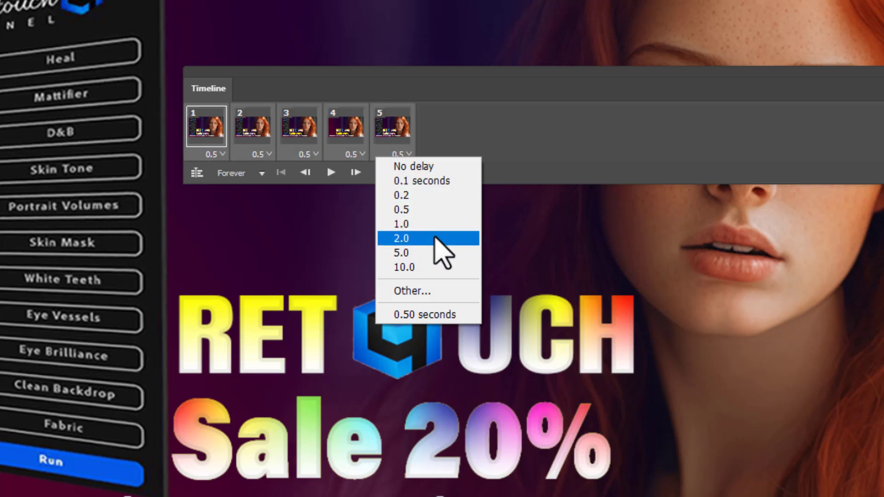
click(408, 224)
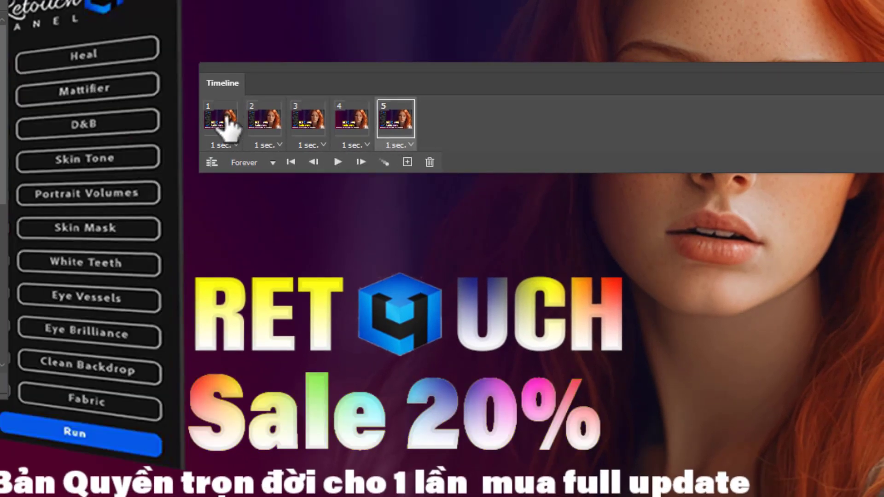
key(space)
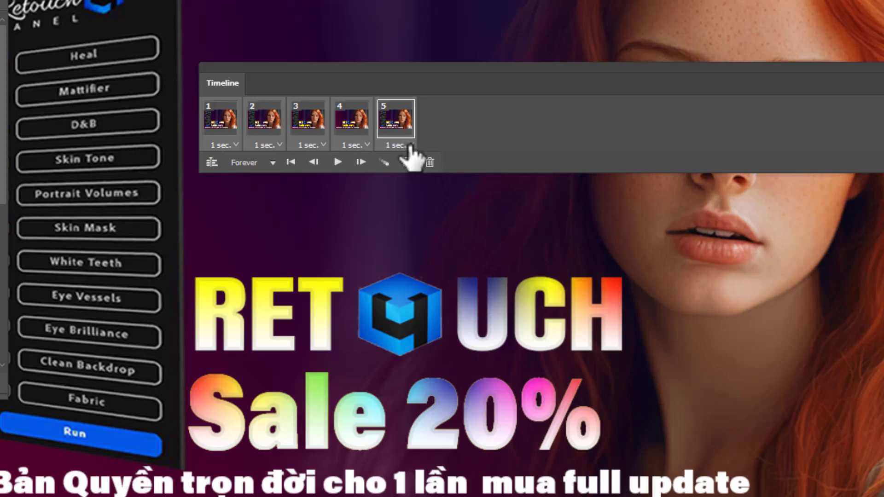
Step: Set every frame's delay to 0.2 sec., preview it, and dock the Timeline below the canvas
click(410, 146)
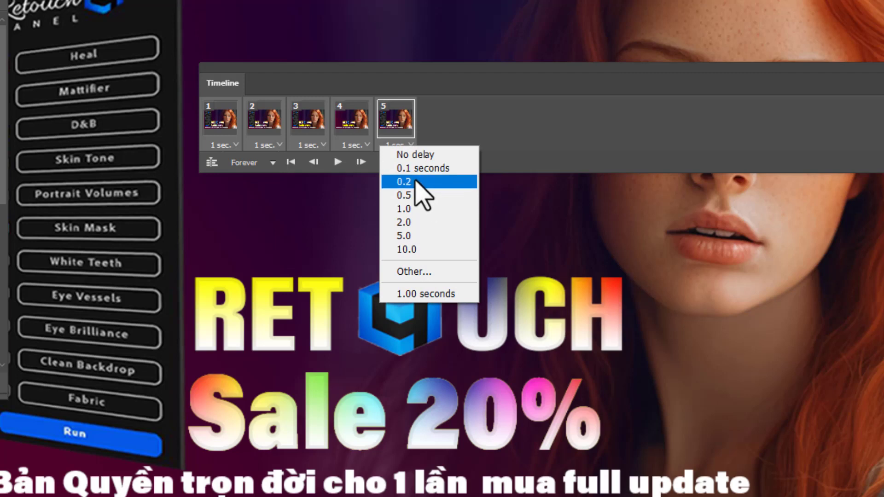
click(425, 185)
click(338, 162)
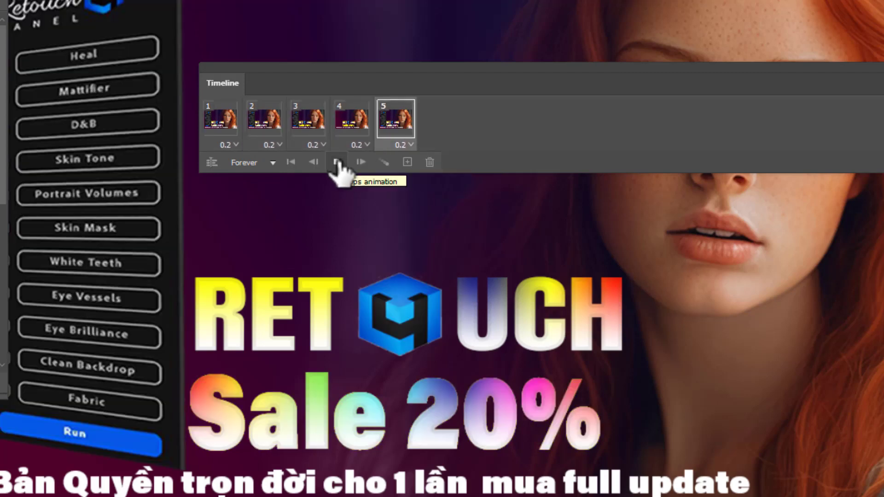
click(338, 162)
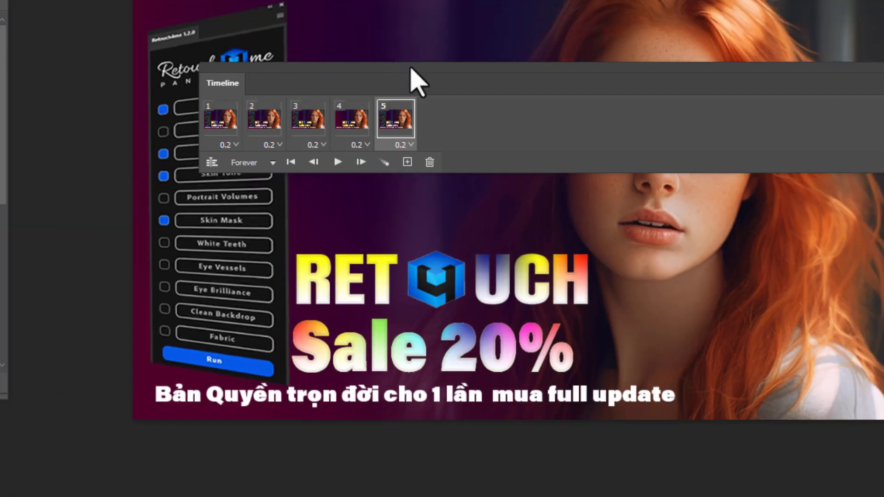
mouse_move(389, 52)
mouse_down()
mouse_move(383, 440)
mouse_move(375, 439)
mouse_up()
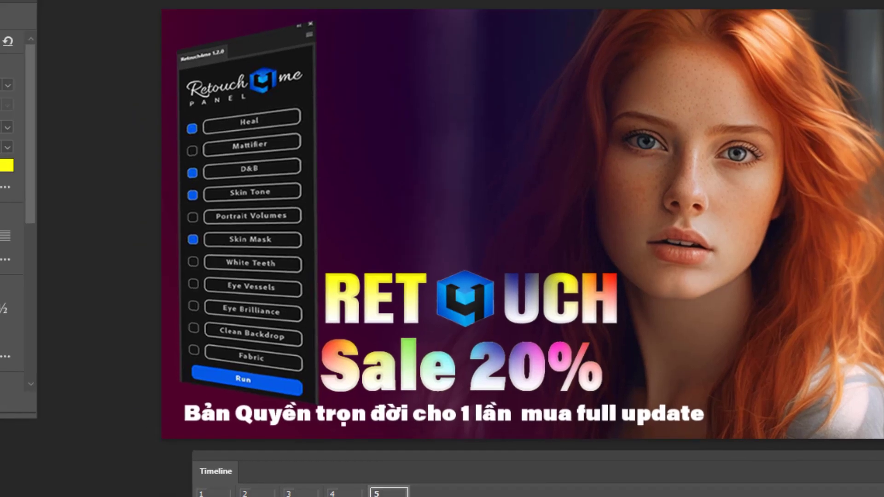
Step: In Export As, set the format to GIF at 1x scale (1181×664)
click(35, 1)
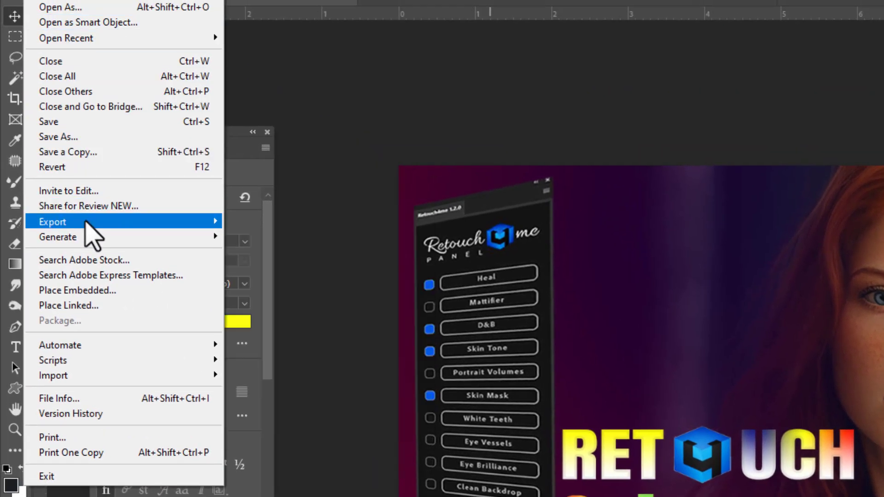
mouse_move(53, 222)
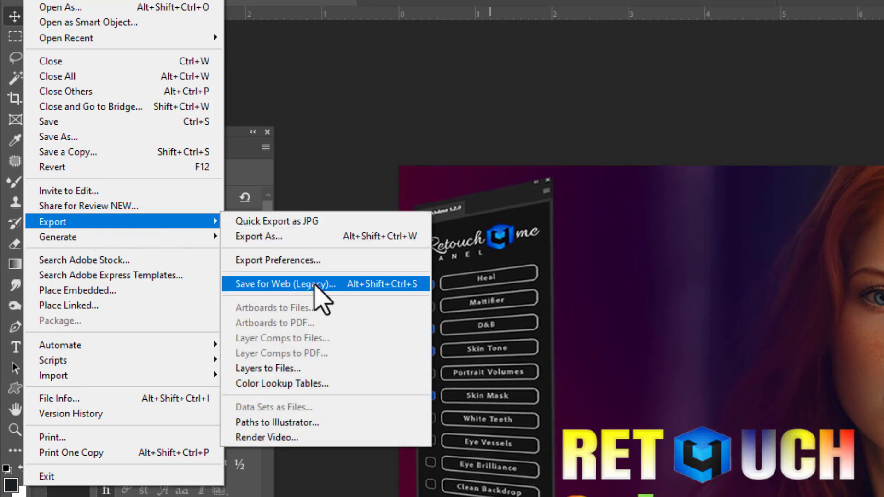
click(316, 241)
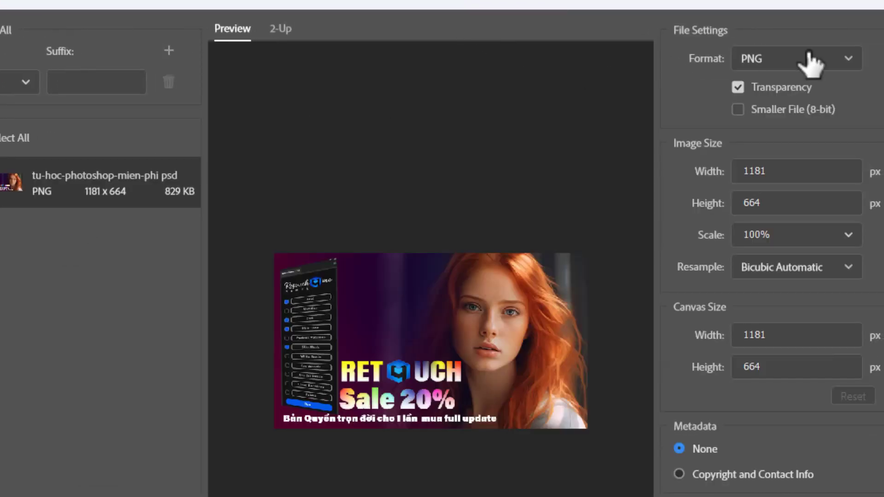
click(812, 61)
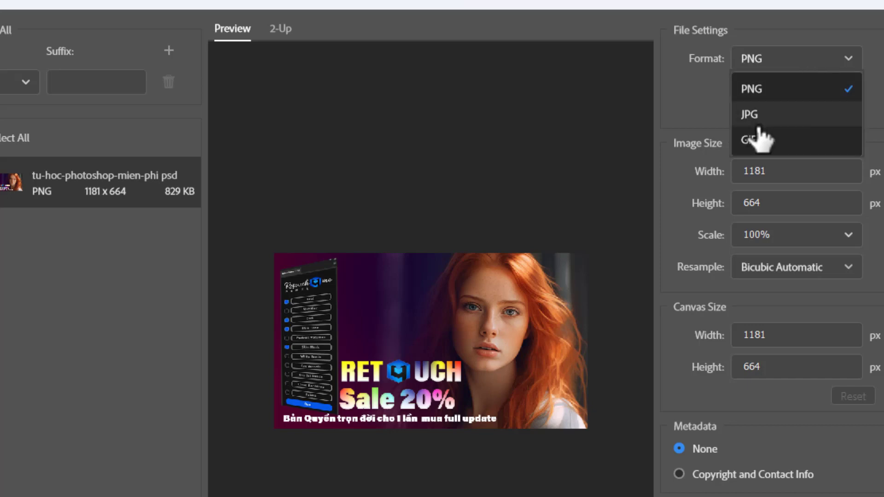
click(746, 141)
click(777, 58)
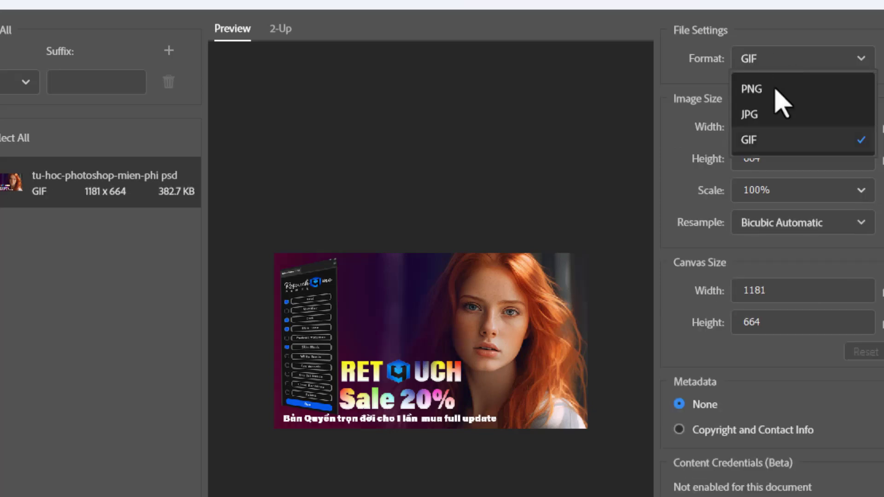
click(755, 139)
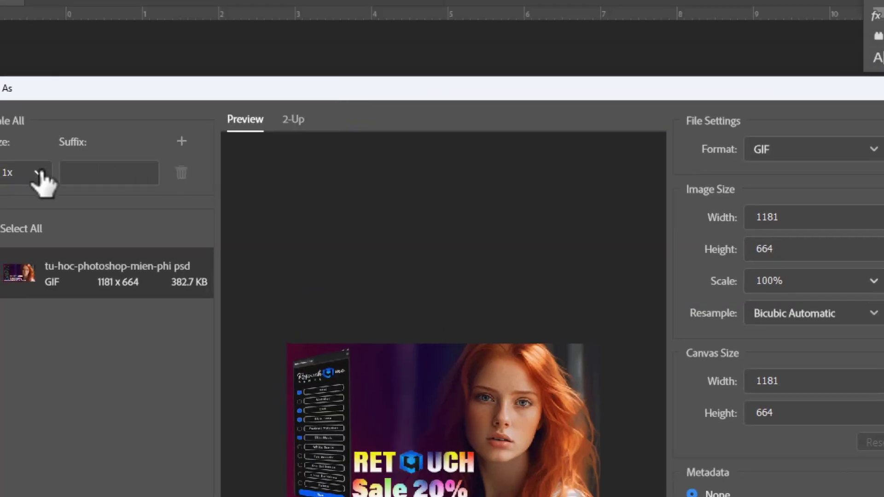
click(37, 174)
click(41, 175)
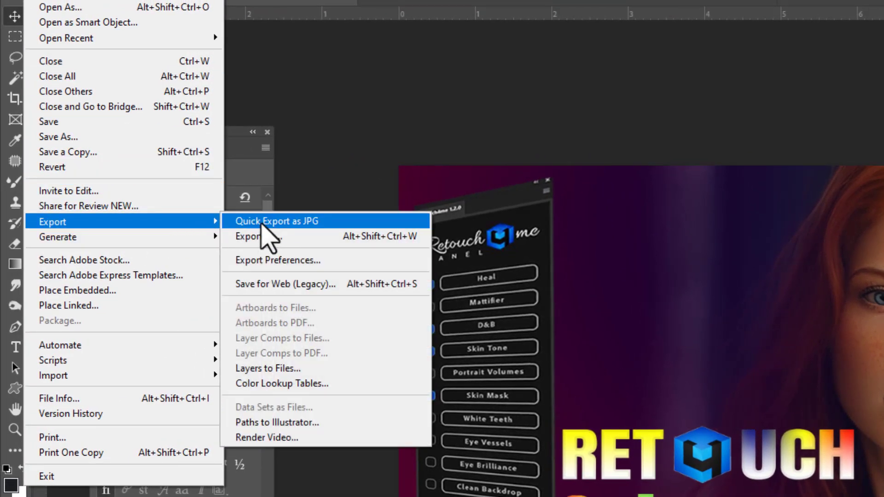
Step: Save the animation via Save for Web (Legacy) as tu-hoc-photoshop-mien-phi-psd.gif, looping Forever
click(323, 290)
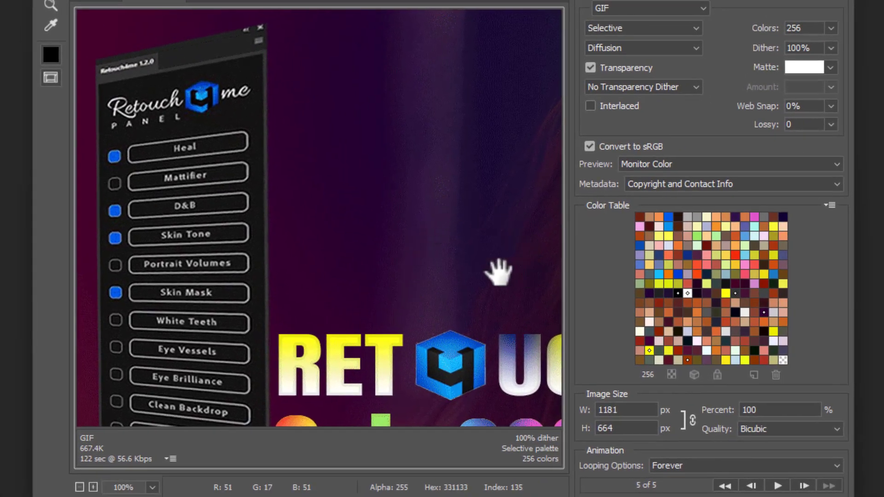
drag(498, 271, 395, 213)
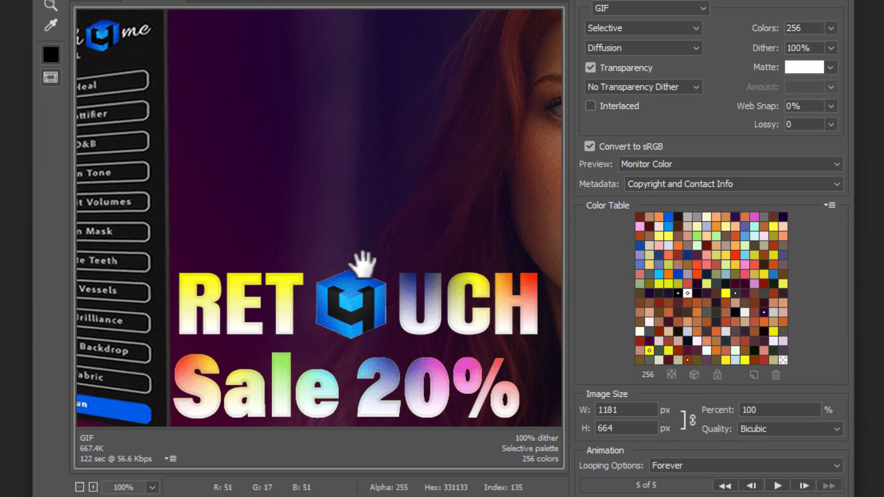
drag(411, 278, 510, 245)
drag(455, 180, 455, 197)
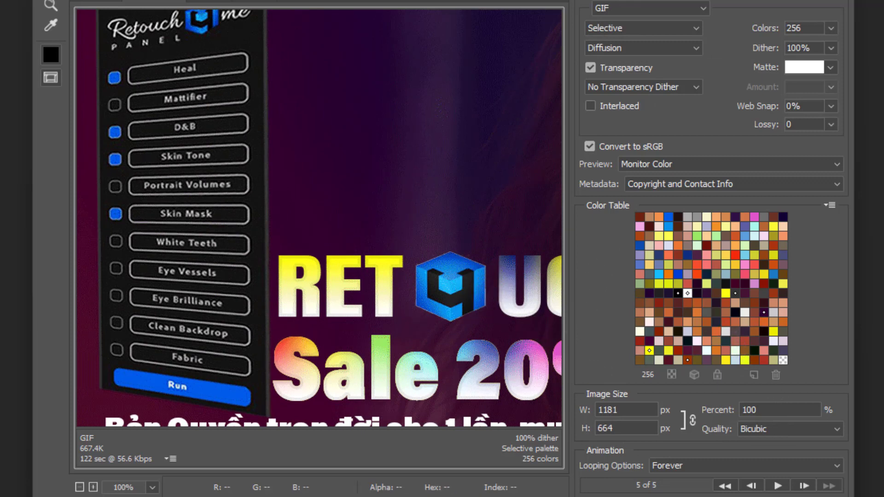
key(Return)
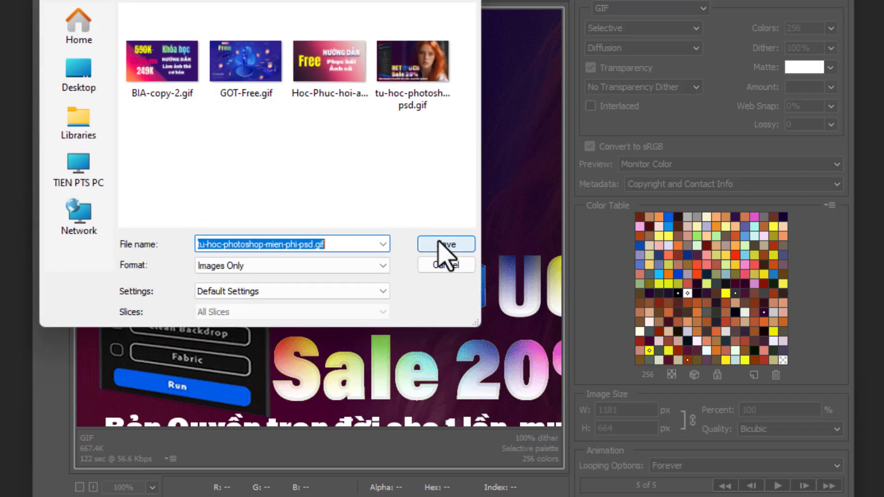
click(440, 243)
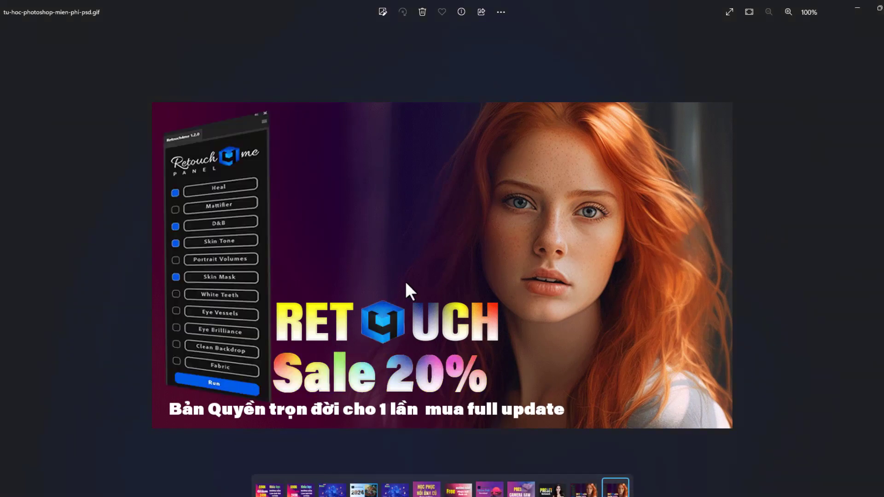
scroll(414, 285, up, 1)
scroll(429, 163, up, 1)
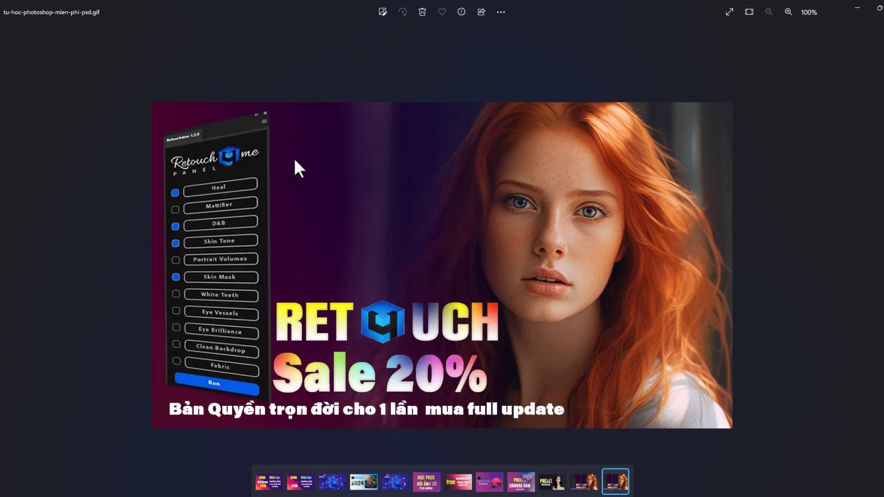
scroll(428, 228, up, 1)
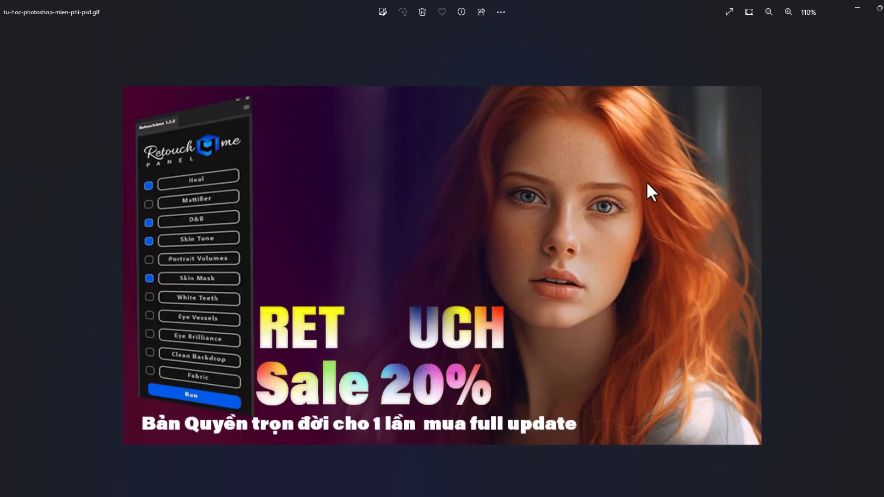
scroll(611, 173, up, 1)
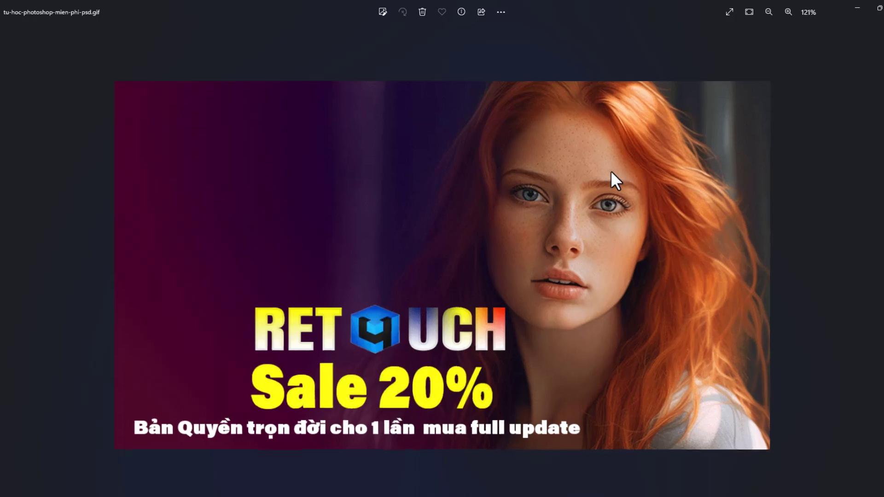
scroll(611, 170, up, 1)
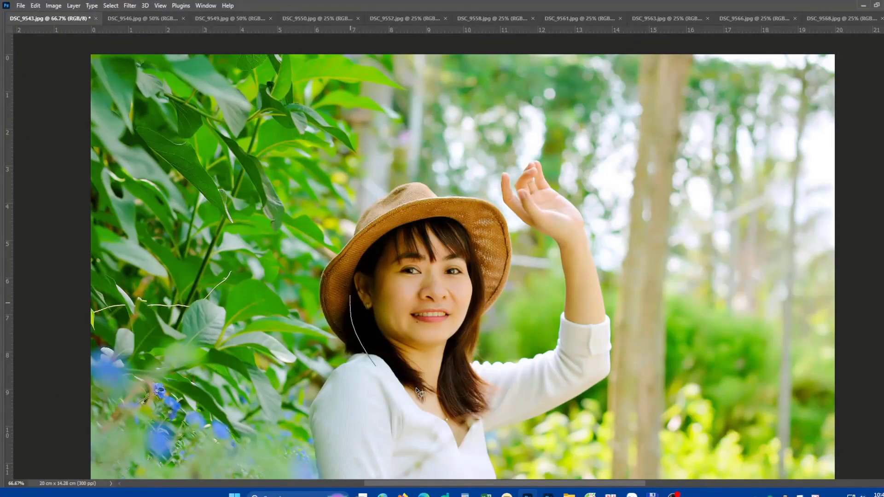
key(ctrl+l)
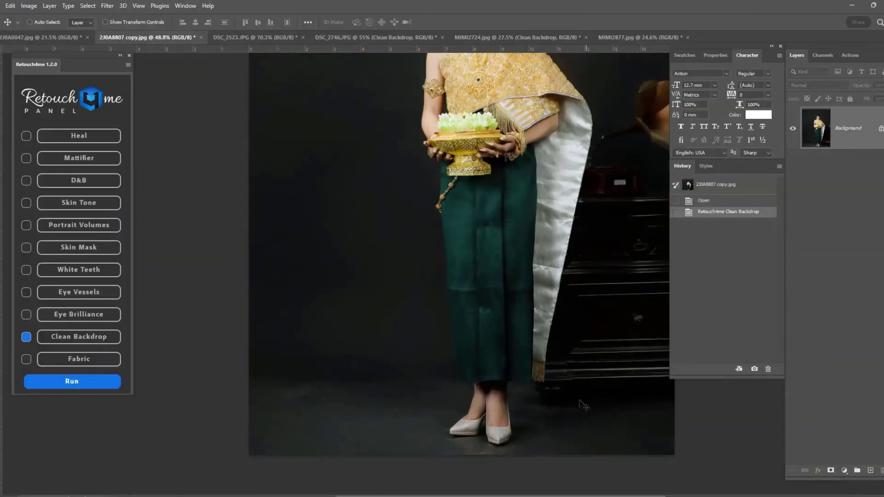
scroll(583, 405, down, 1)
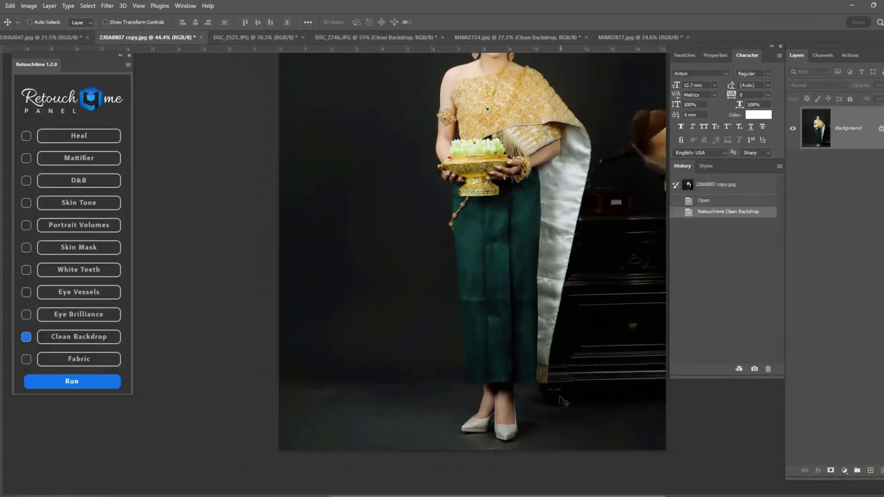